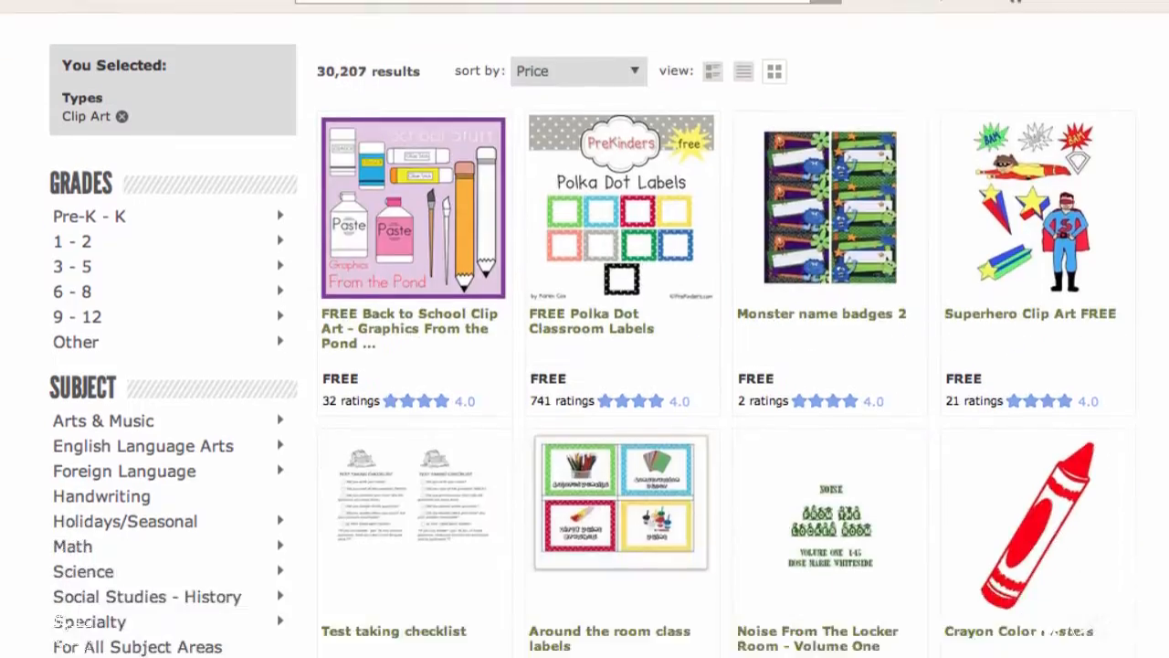
Step: Browse the price-sorted clip art listings for free design packs
scroll(585, 329, "down", 15)
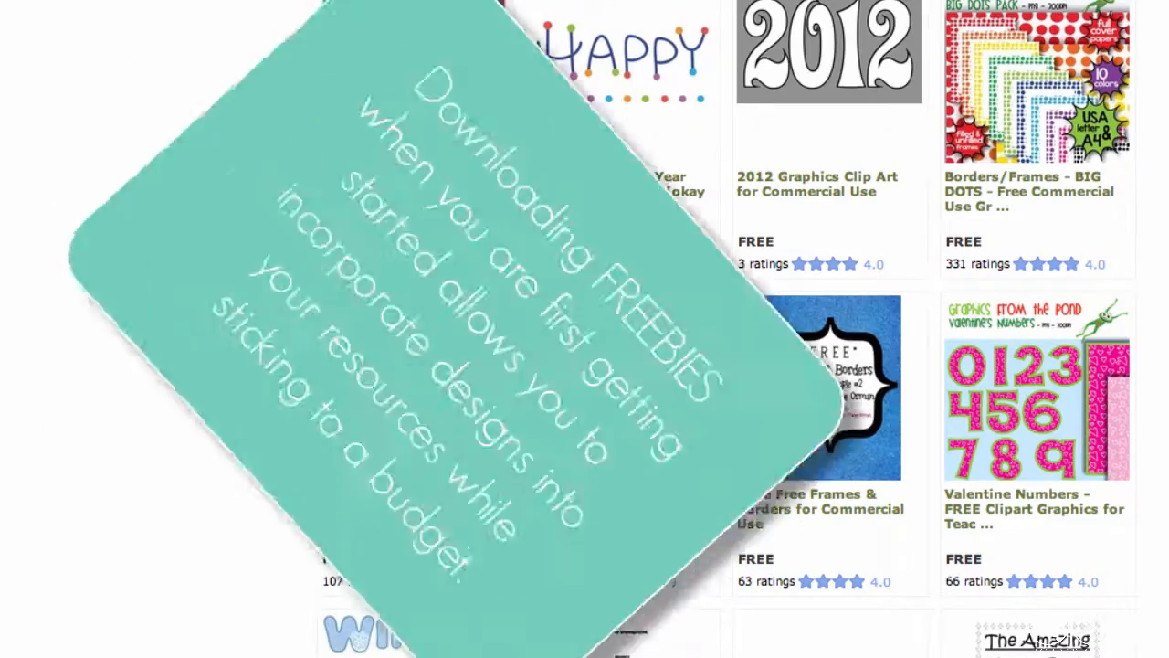
scroll(584, 329, "down", 3)
scroll(585, 329, "up", 1)
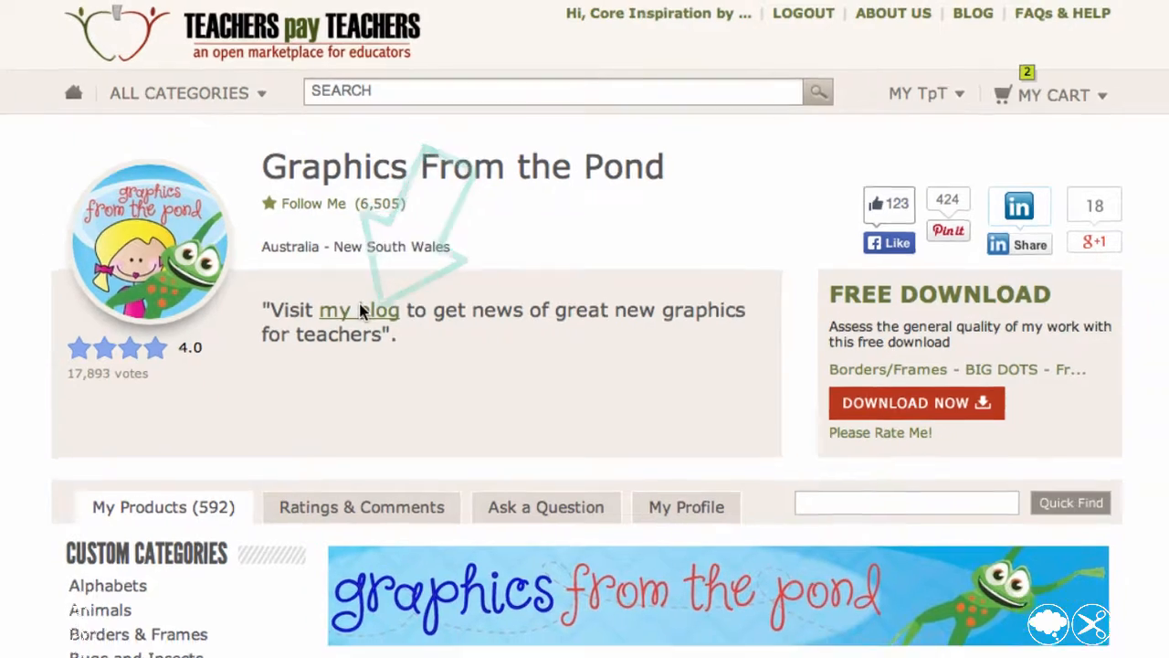
Step: Open the Graphics From the Pond blog and look through its freebies, continuing to the MyCuteGraphics school kids clip art
left_click(359, 311)
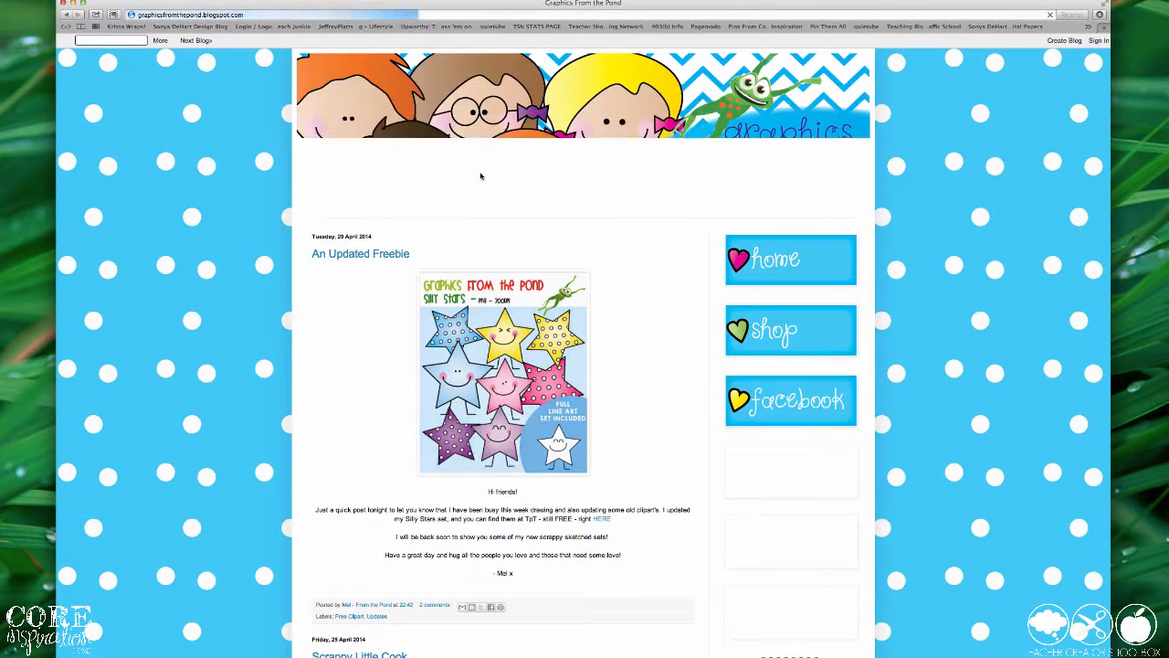
scroll(766, 578, "down", 6)
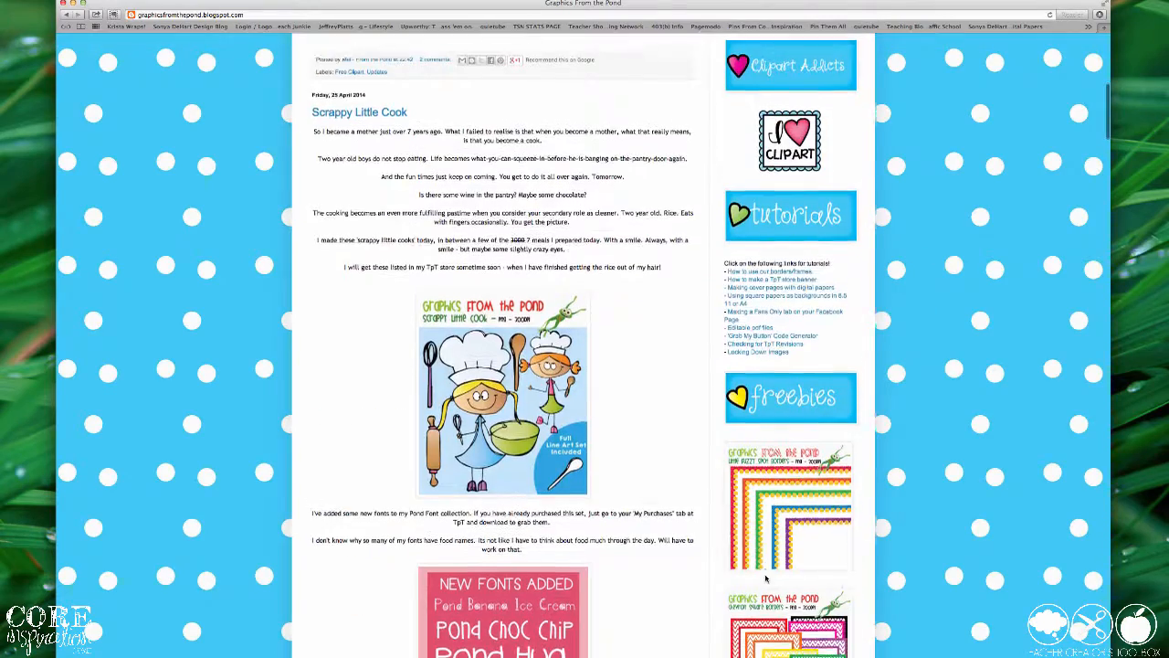
scroll(766, 578, "down", 3)
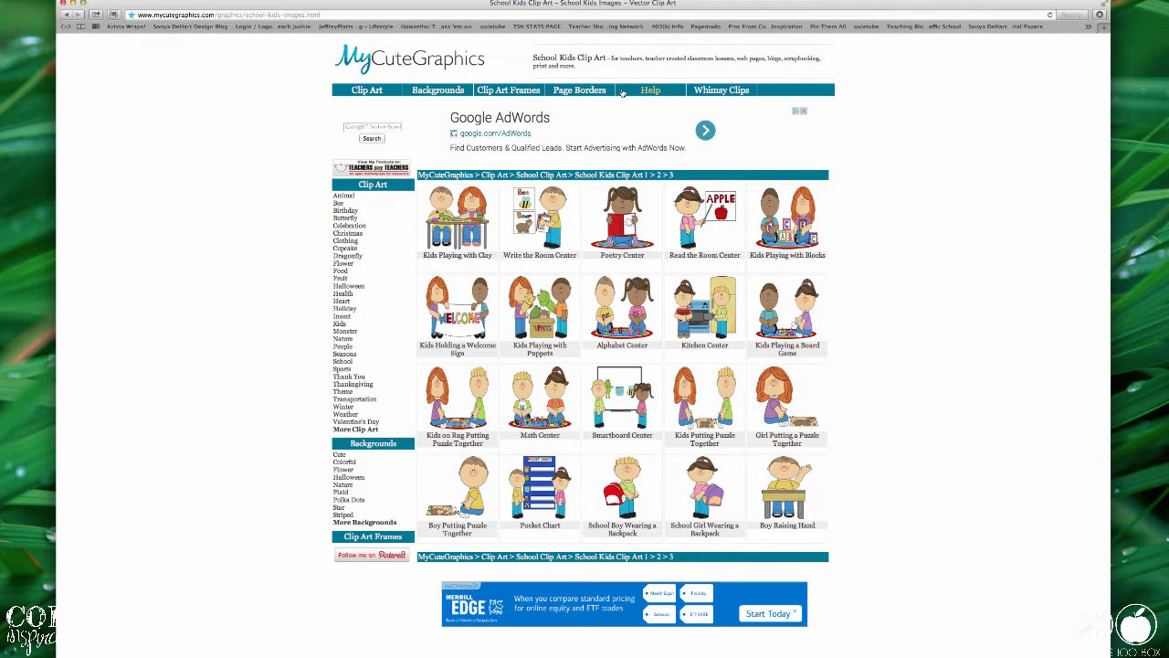
left_click(407, 59)
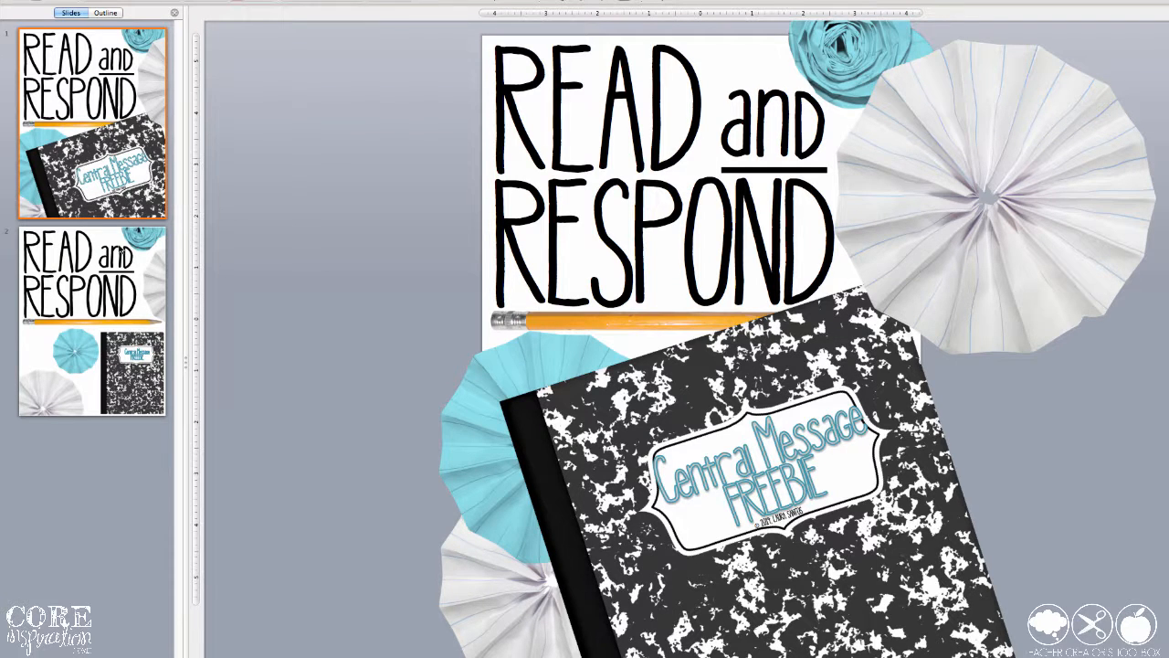
Step: Switch to PowerPoint and compare the two Read and Respond cover slides
left_click(120, 253)
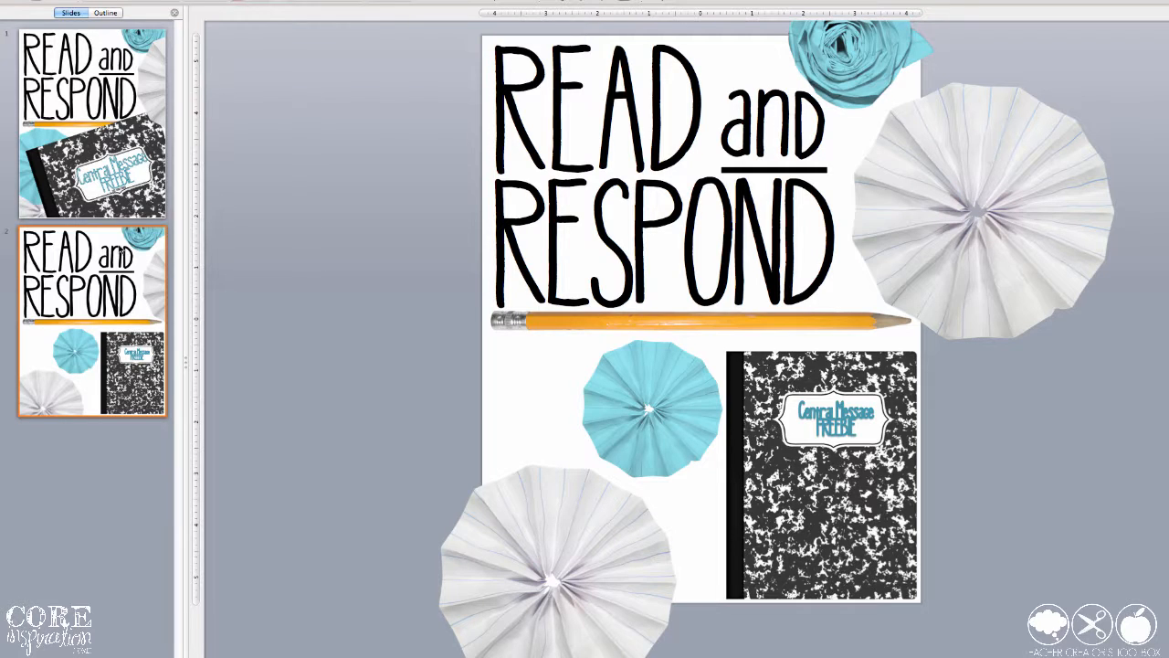
left_click(119, 155)
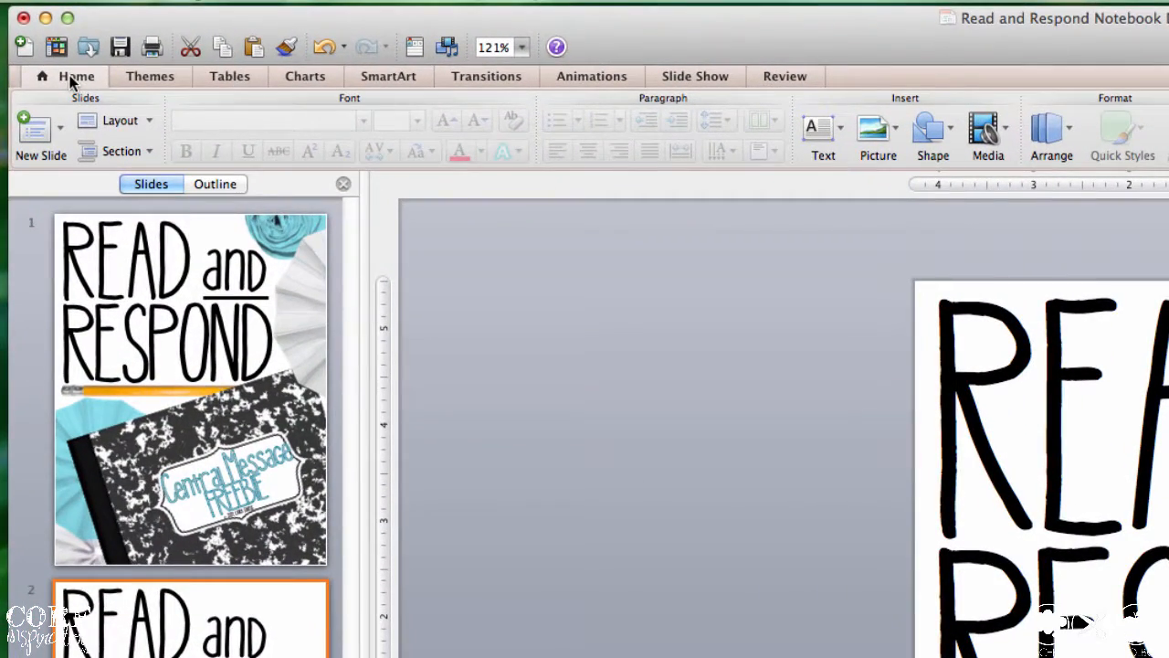
Step: Start inserting a picture from file and browse to the Mommyish folder inside the Teachers Pay Teachers Clip Art folder
left_click(895, 129)
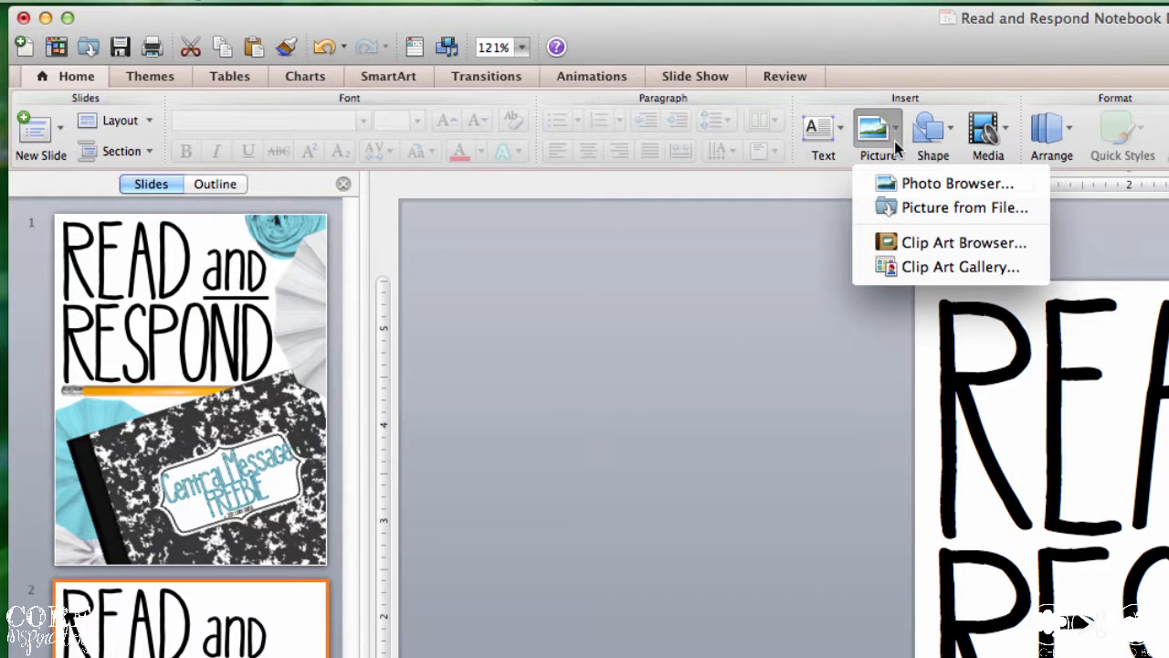
left_click(950, 207)
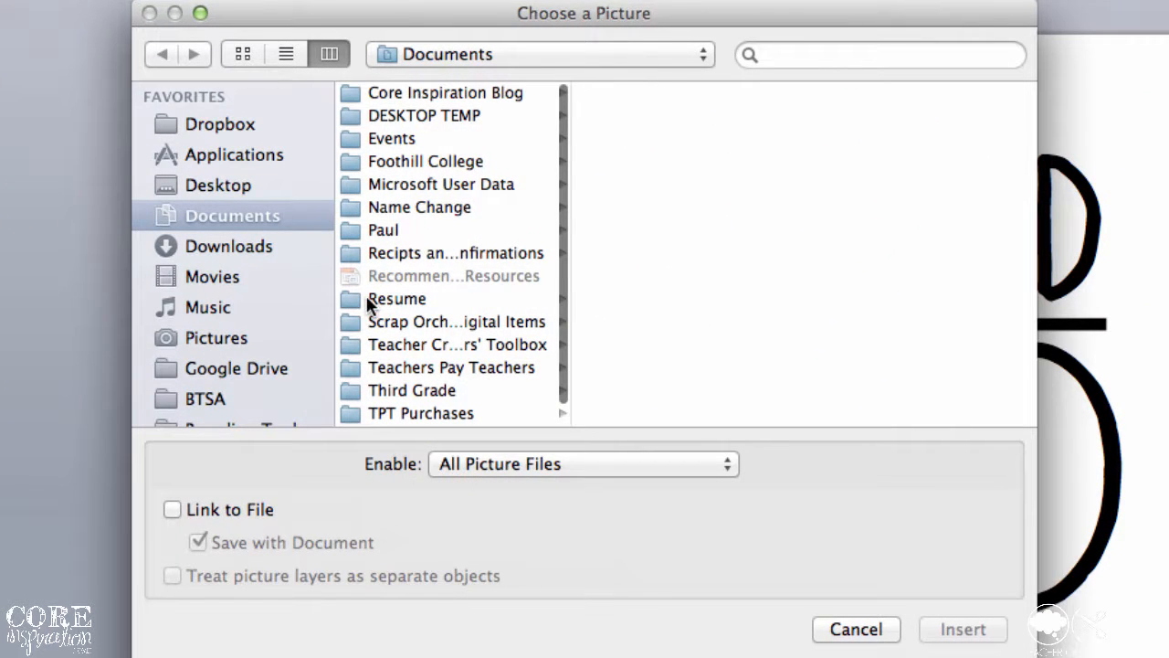
left_click(511, 370)
left_click(680, 117)
left_click(855, 91)
left_click(873, 368)
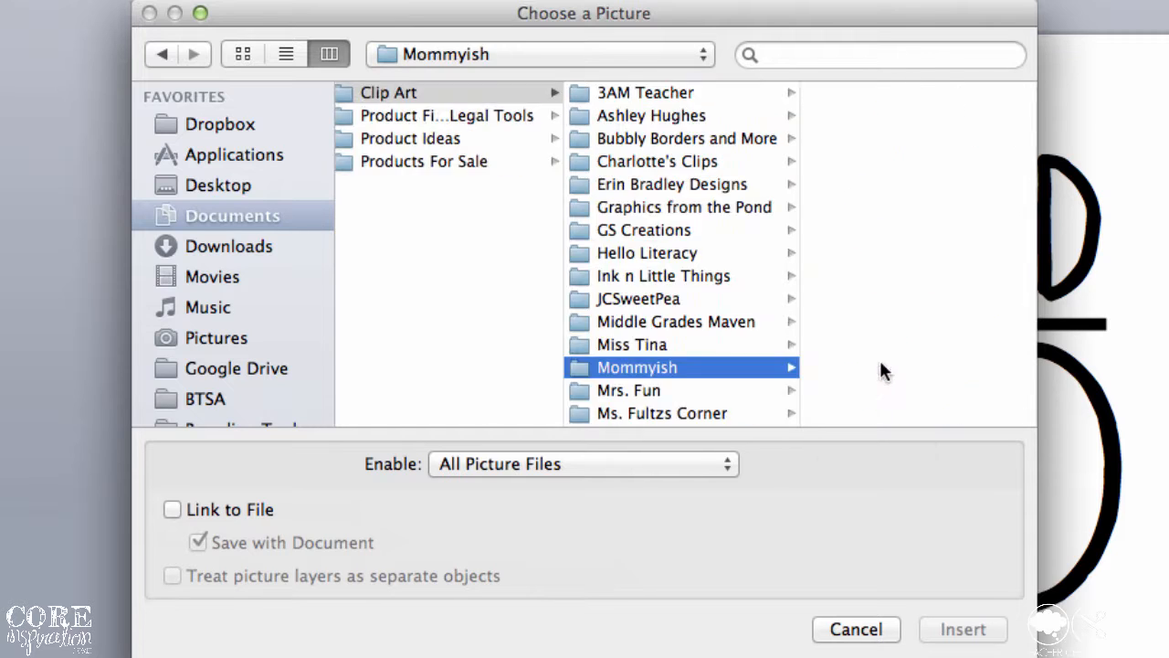
Step: Insert the composition notebook .tif picture from the Back To School Bits-1 folder
left_click(918, 92)
left_click(923, 116)
key("Down")
key("Down")
key("Down")
key("Down")
key("Down")
key("Down")
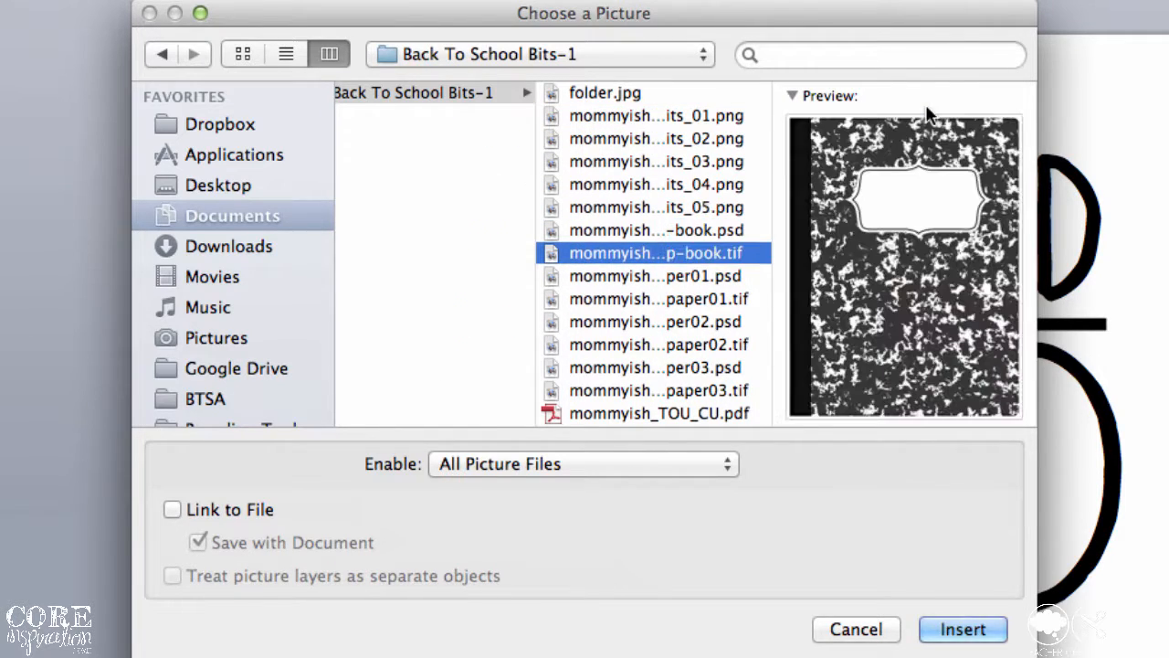
left_click(974, 632)
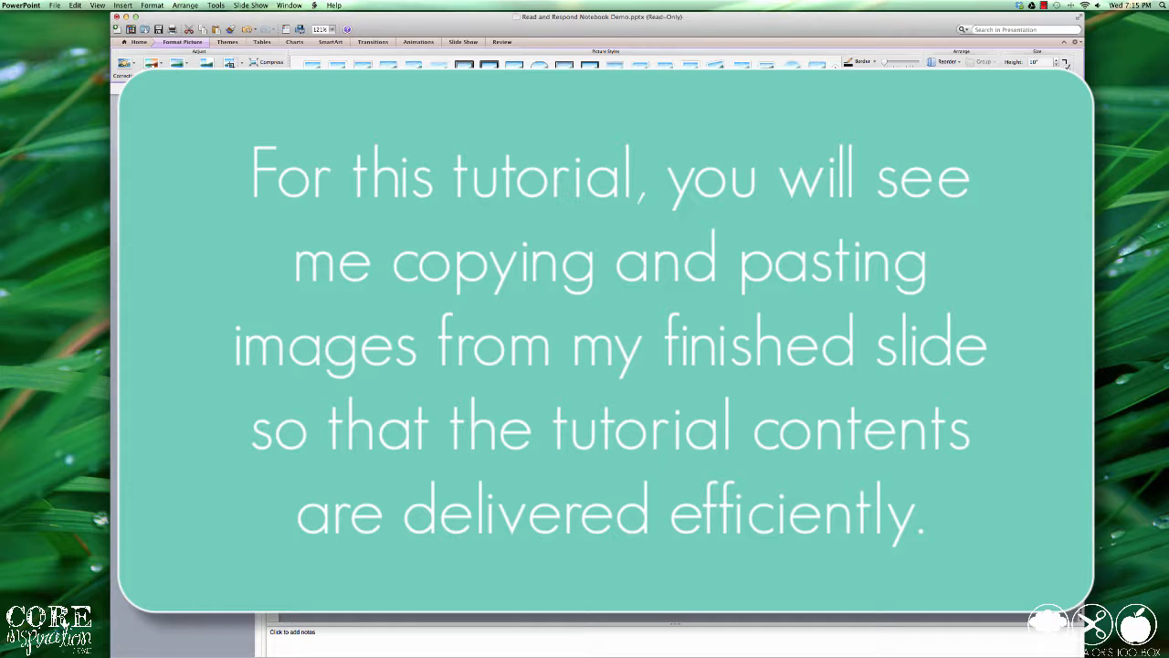
Step: Shrink the notebook picture to about 6.44 by 4.99 inches and tilt it counterclockwise
key("Page_Down")
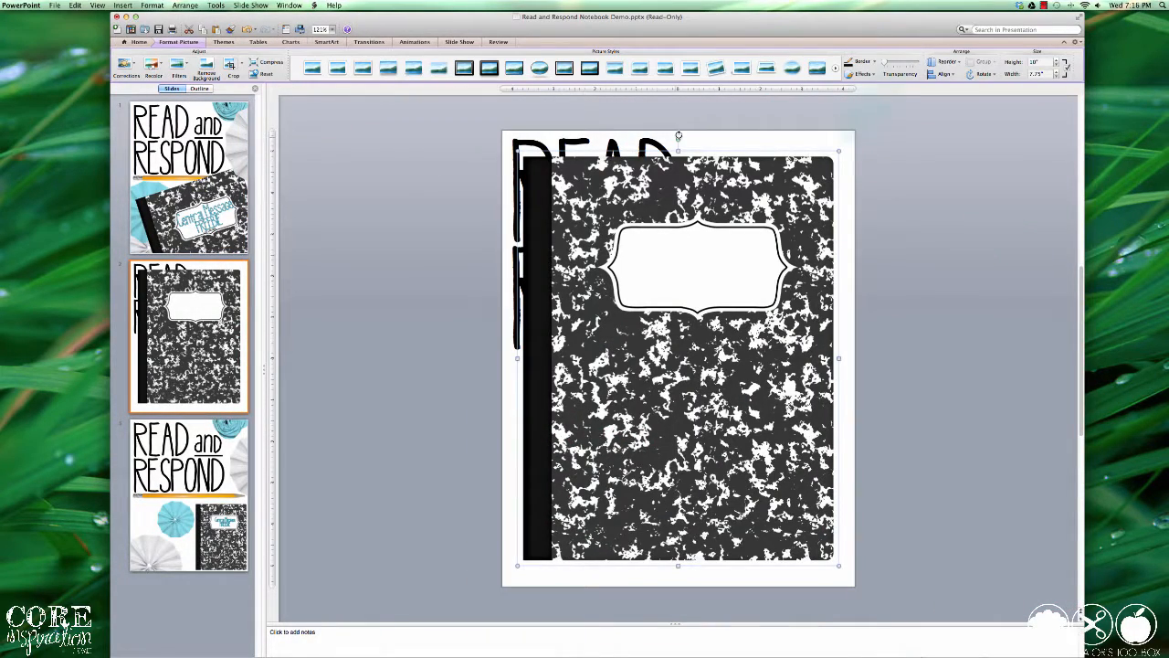
mouse_move(840, 151)
left_mouse_down()
mouse_move(804, 219)
mouse_move(717, 301)
left_mouse_up()
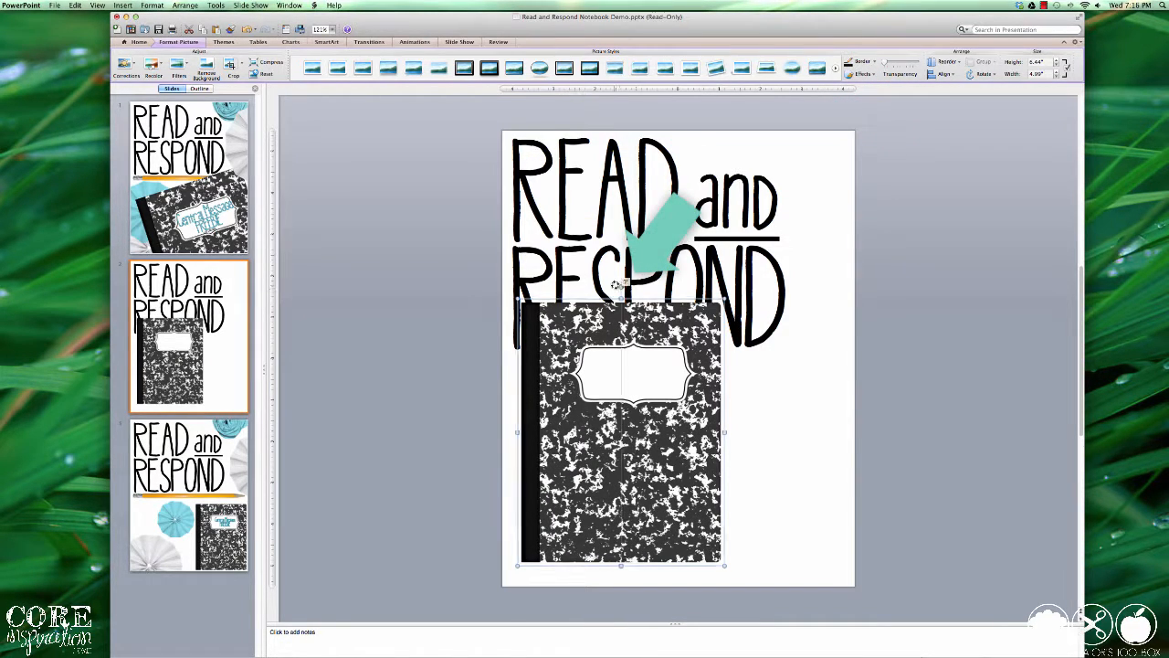
left_click_drag(616, 285, 574, 280)
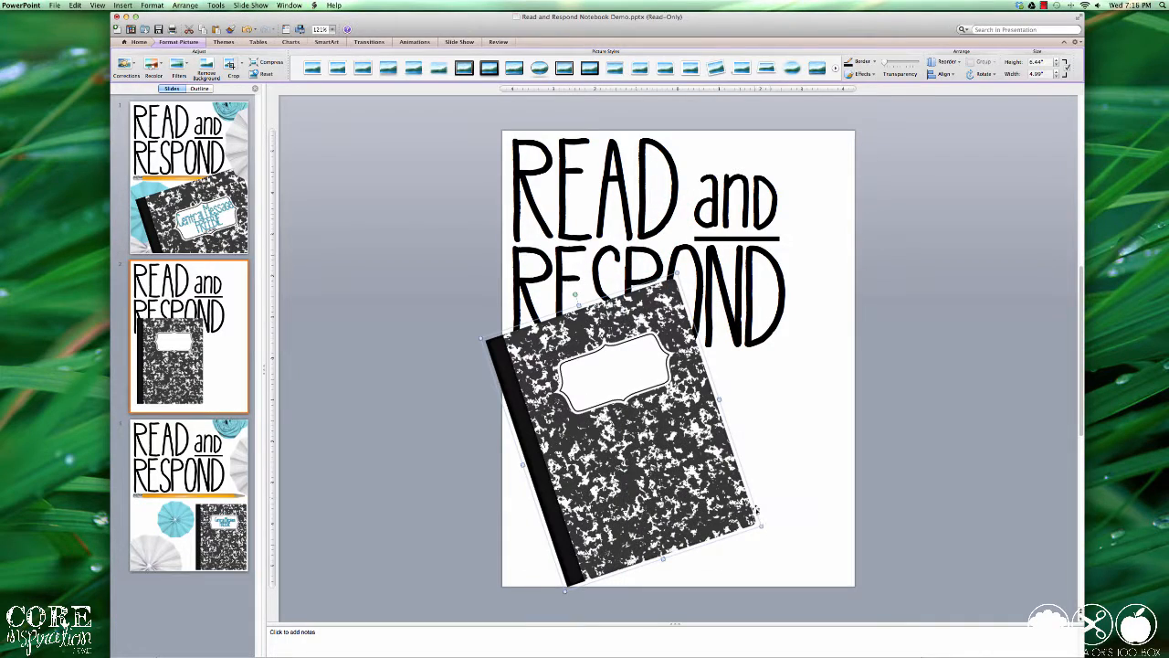
Step: Enlarge the tilted notebook to about 11.05 by 8.56 inches, running off the page's lower-right corner, and deselect it
left_click_drag(761, 526, 806, 568)
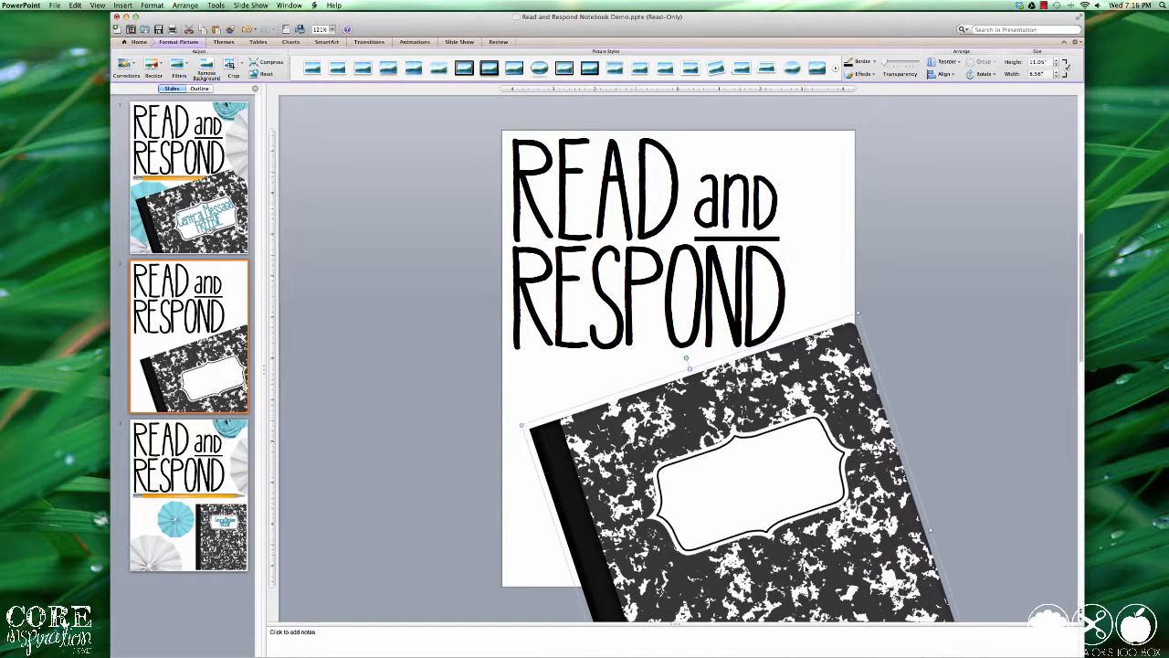
left_click_drag(876, 317, 918, 133)
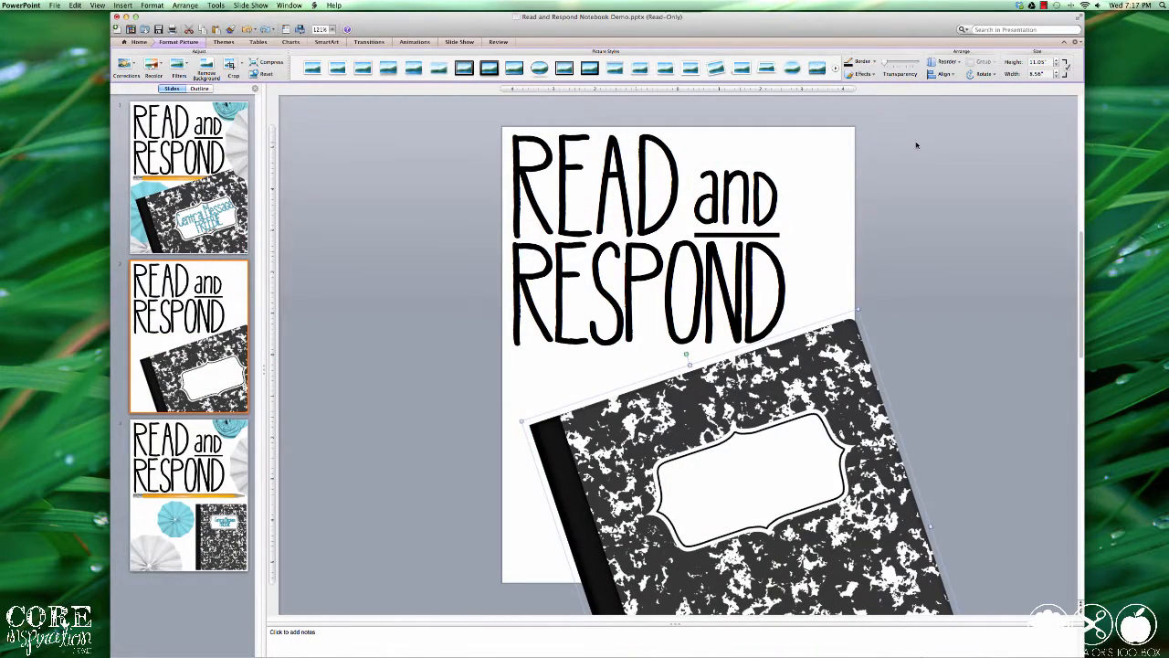
left_click(447, 162)
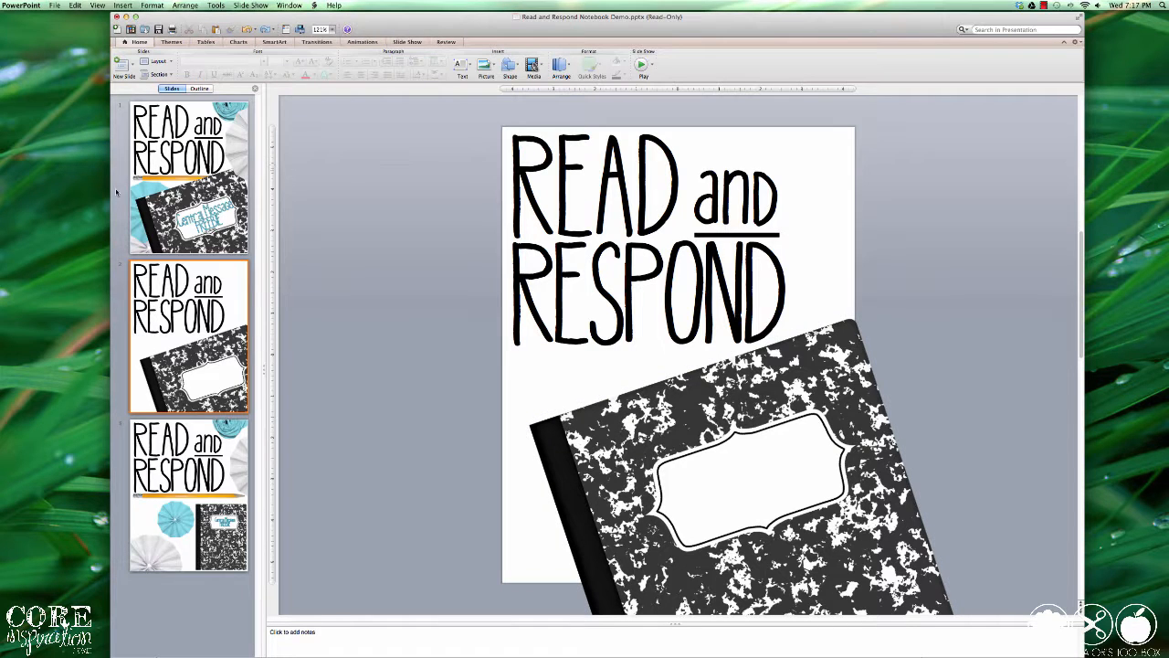
Step: Paste the blue and white rosettes, the blue paper rose, the large white rosette and the pencil from the finished slide onto slide 2
key("super+v")
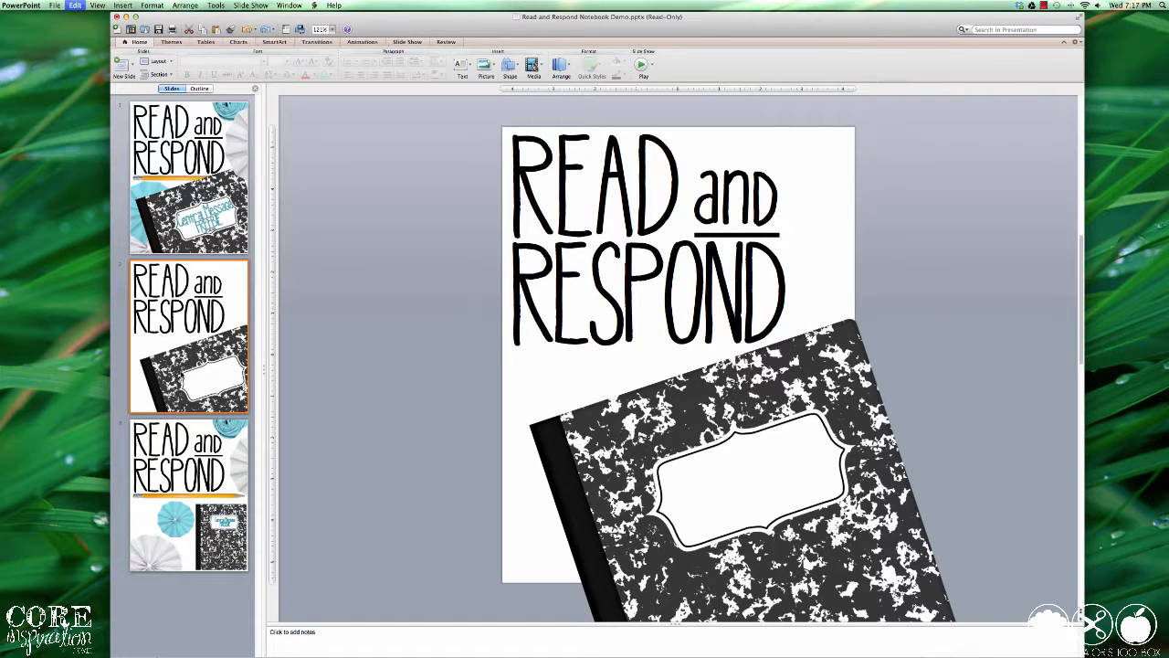
left_click(198, 222)
left_click(197, 385)
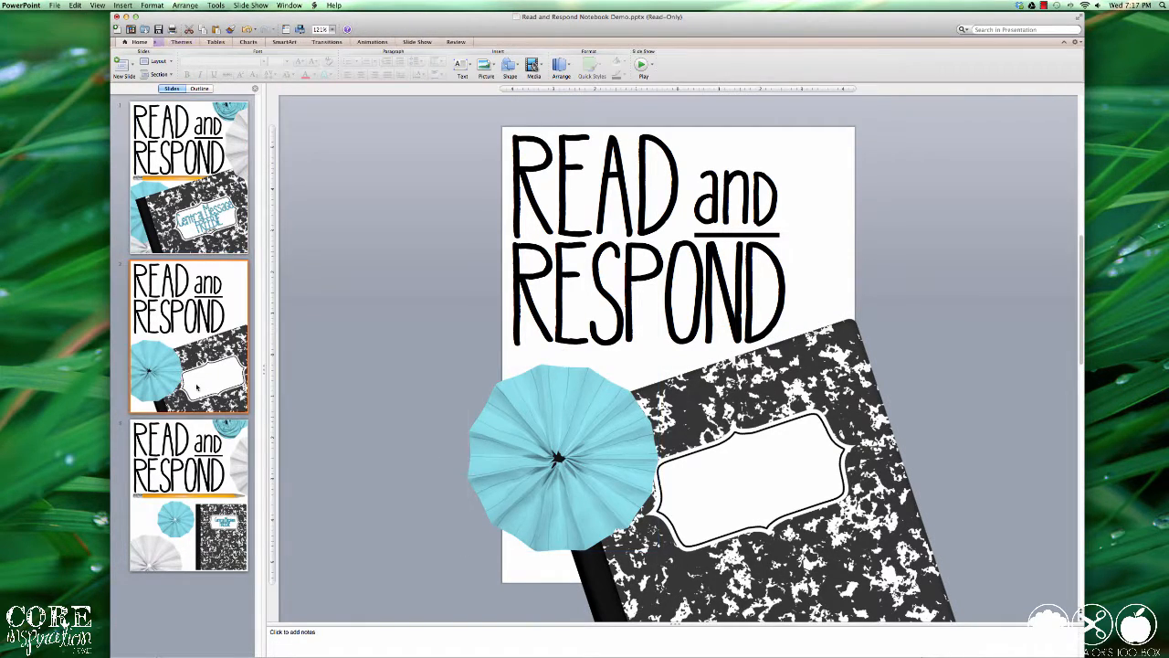
key("super+v")
key("super+z")
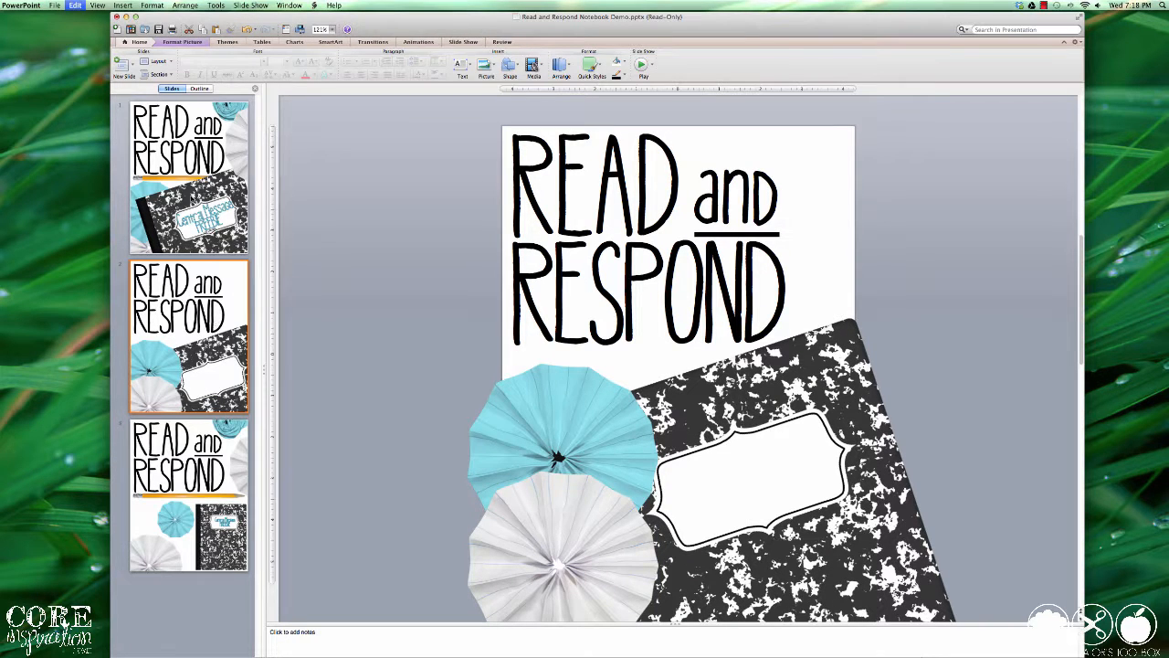
left_click(228, 313)
key("super+v")
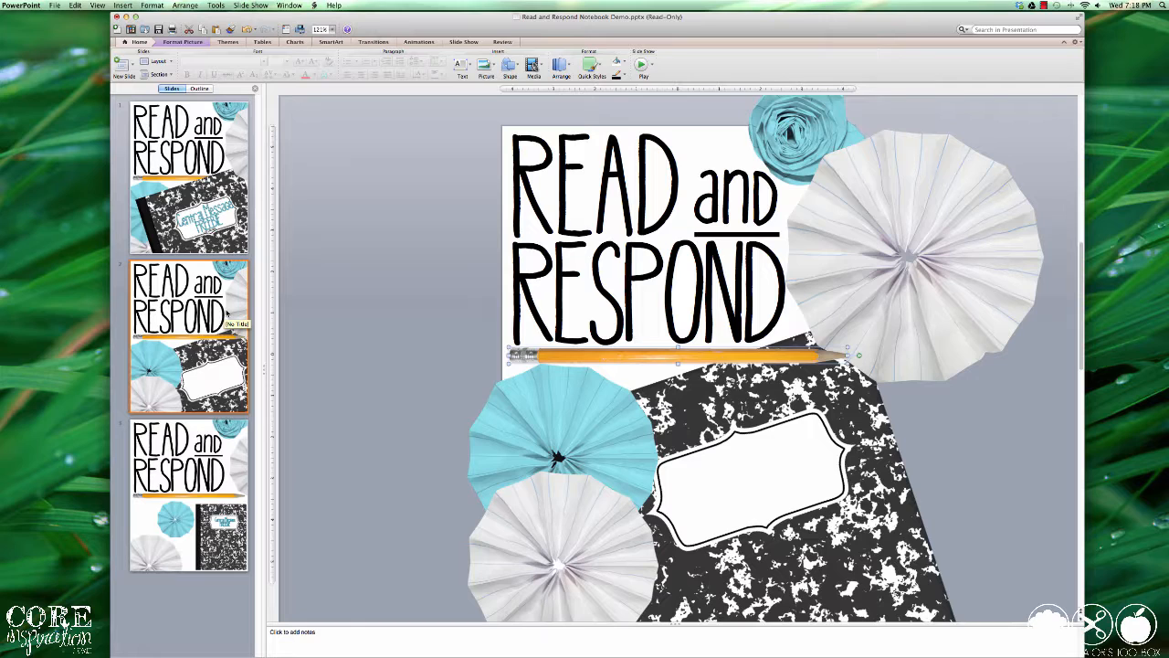
Step: Move the large white rosette slightly left so it overlaps the ends of the title words
left_click(860, 230)
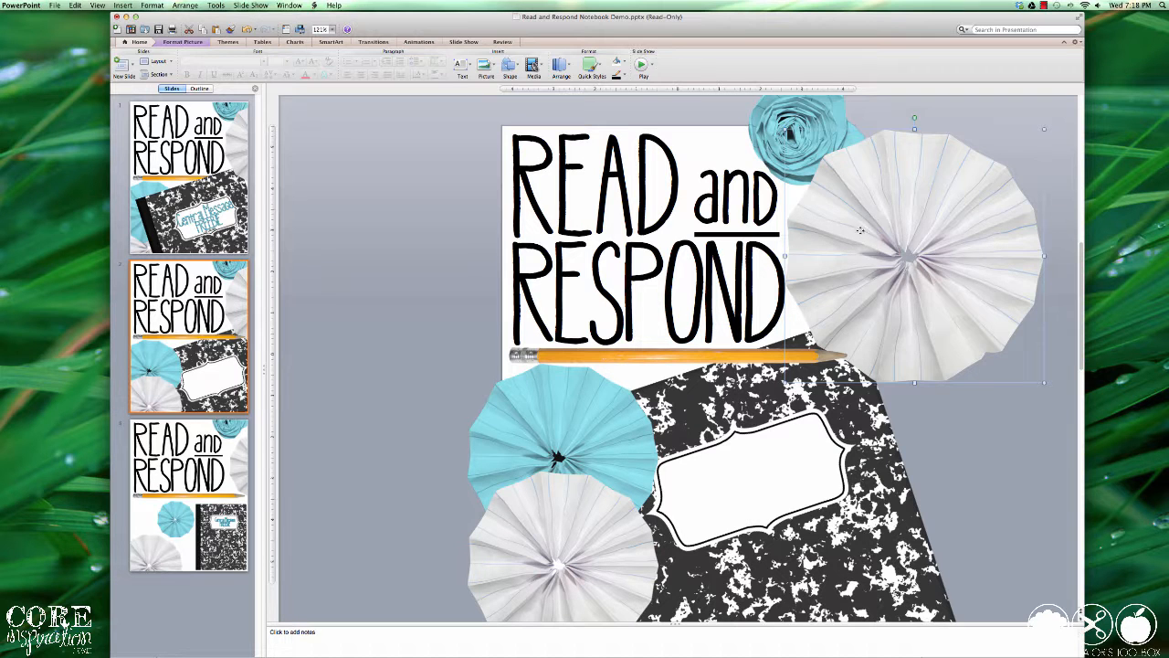
left_click_drag(860, 230, 848, 271)
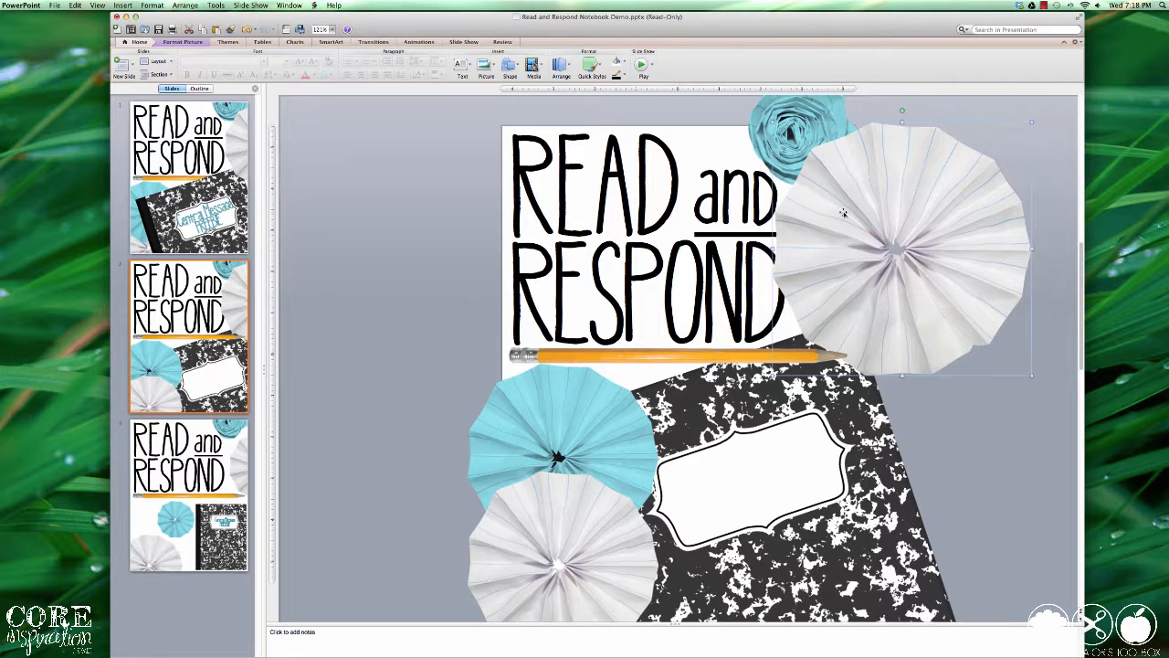
Step: Use Reorder Objects to move the small white rosette's layer behind all other objects on the slide
left_click(573, 392)
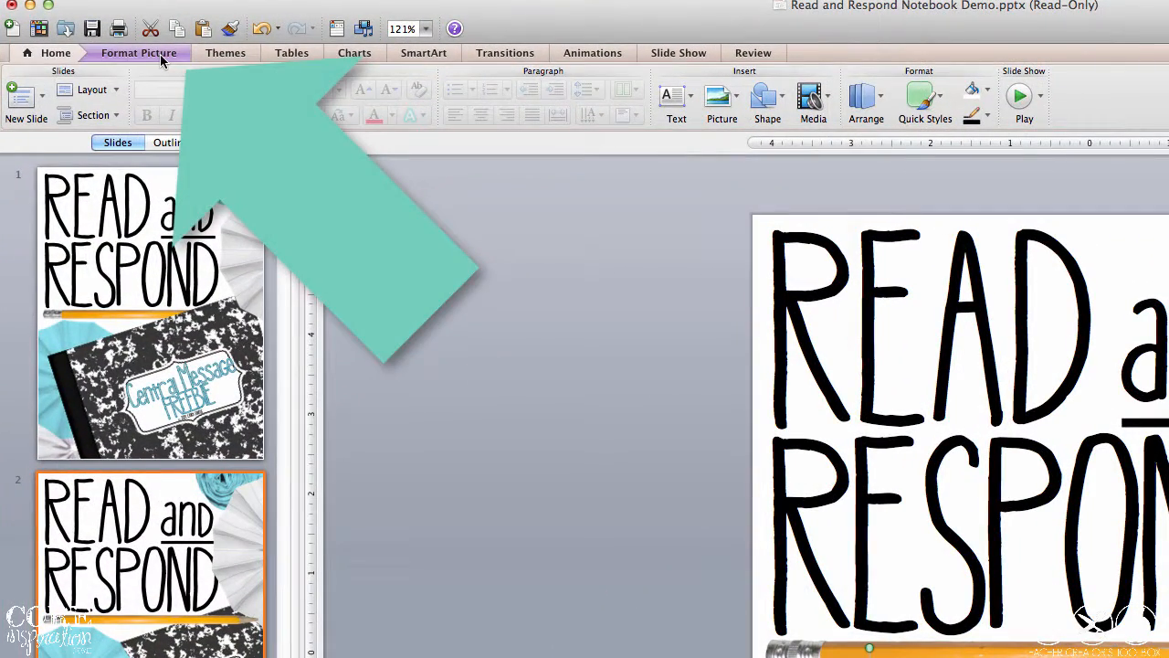
left_click(161, 53)
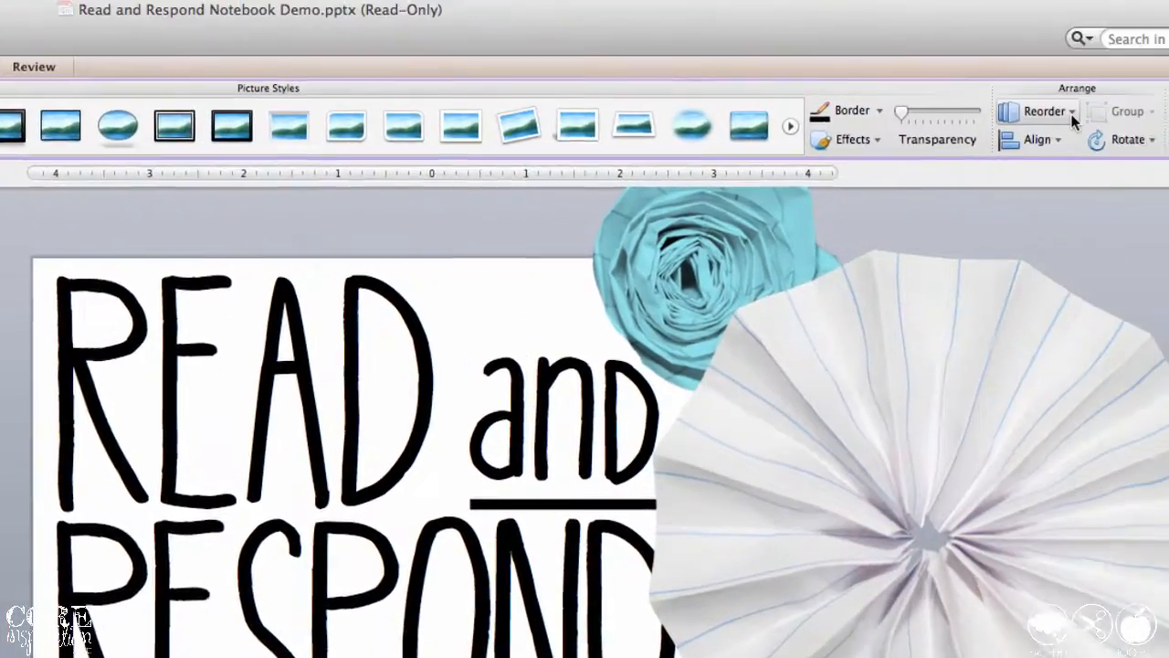
left_click(1070, 116)
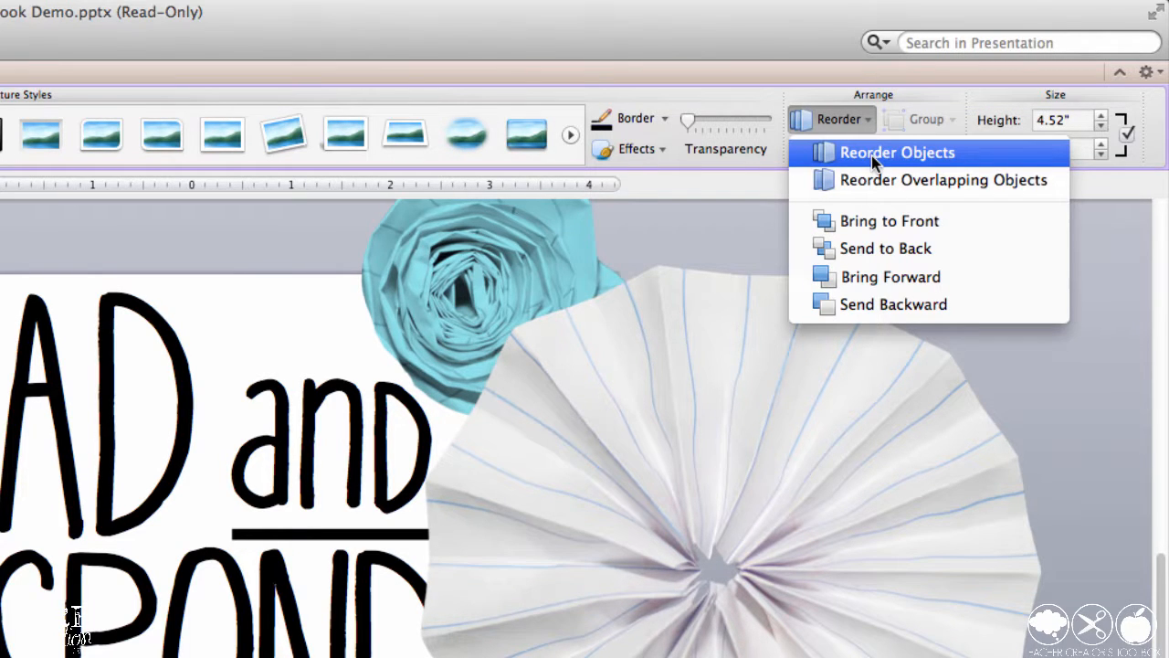
left_click(872, 155)
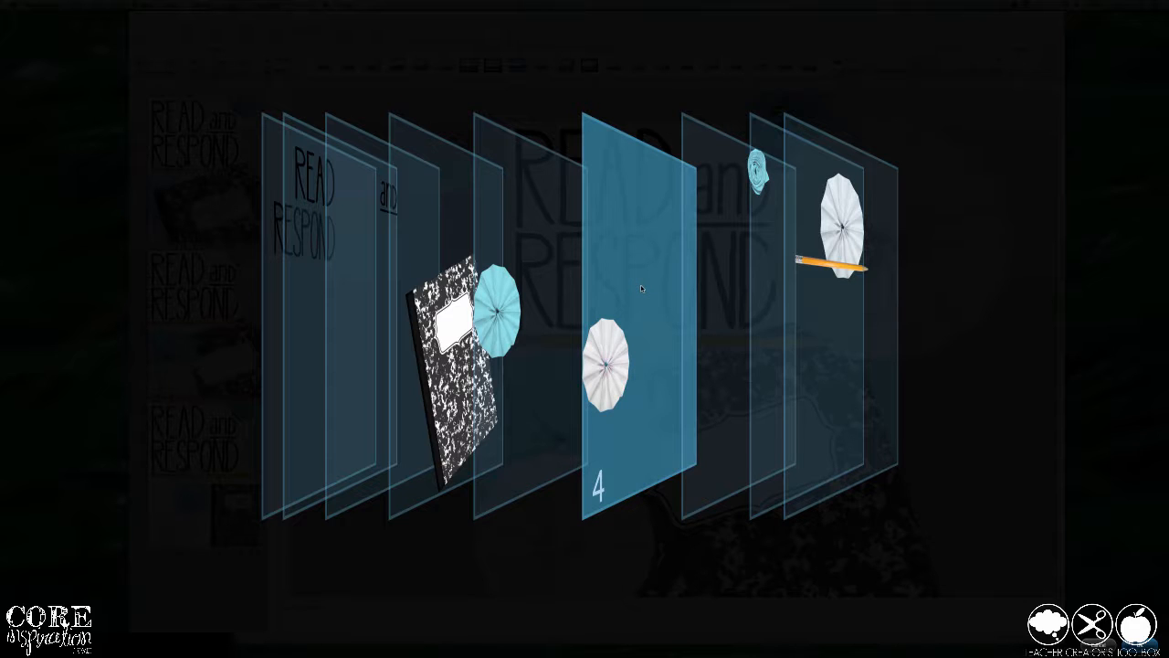
left_click_drag(642, 289, 303, 246)
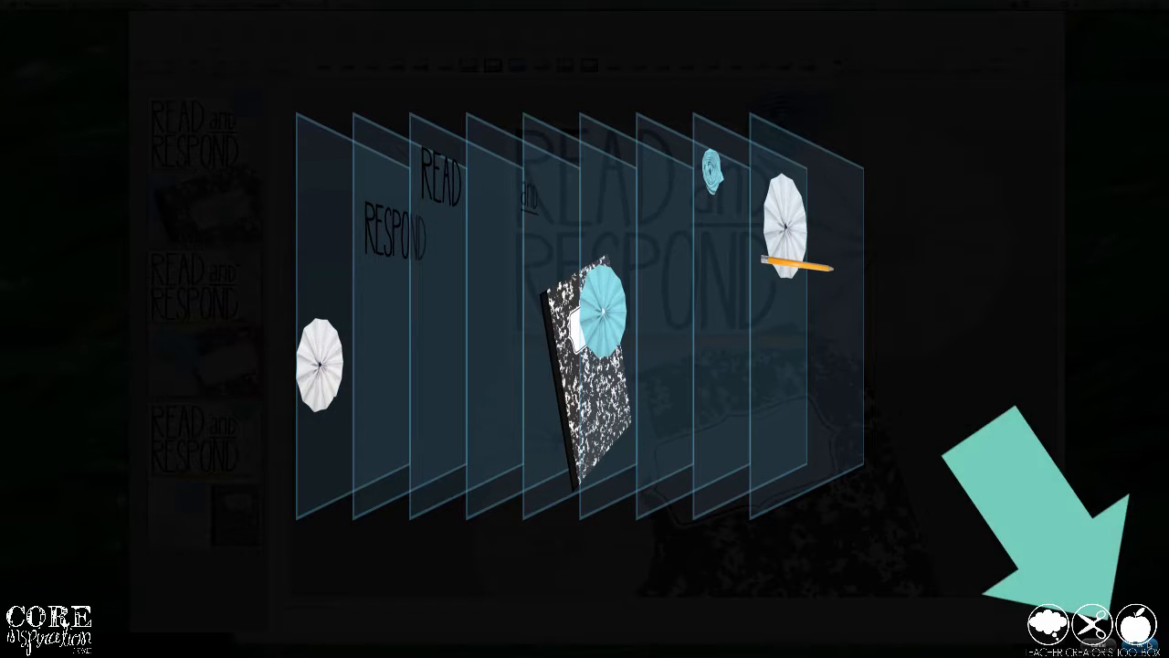
left_click(1014, 561)
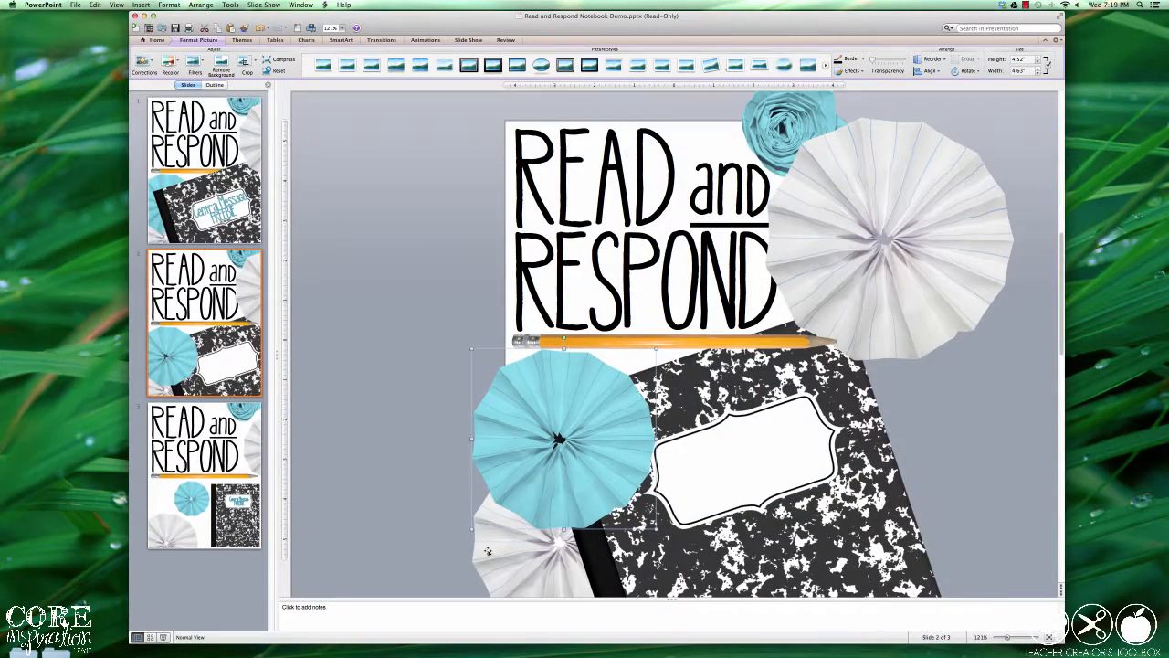
Step: Send the blue rosette backward so it lies behind the notebook
left_click(493, 567)
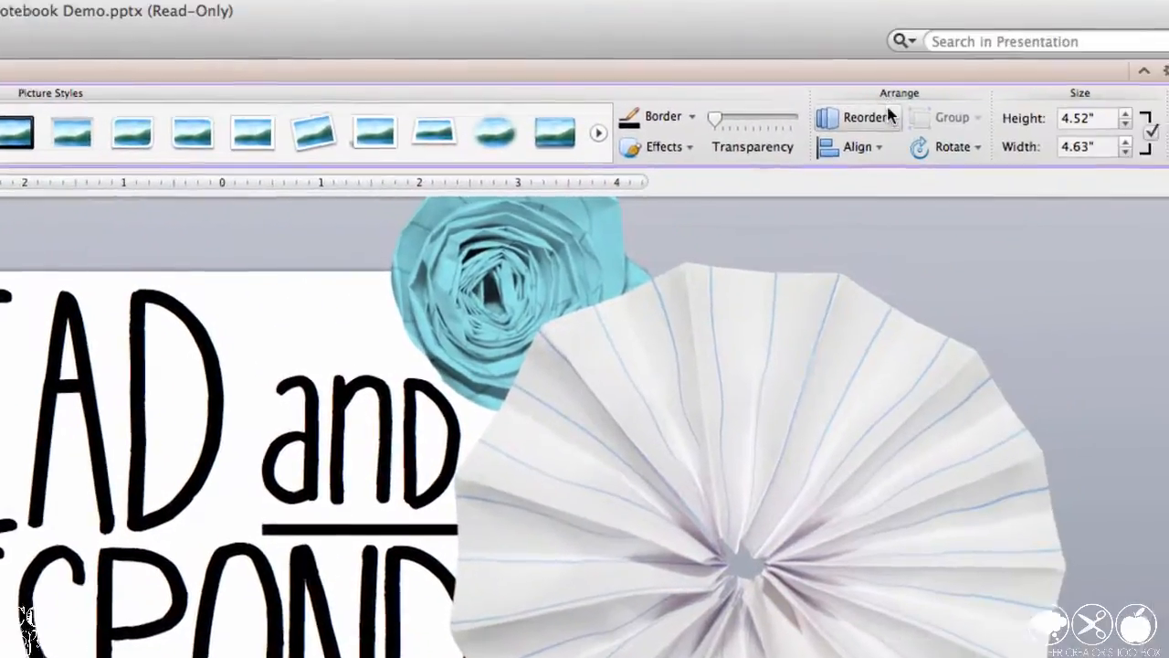
left_click(884, 116)
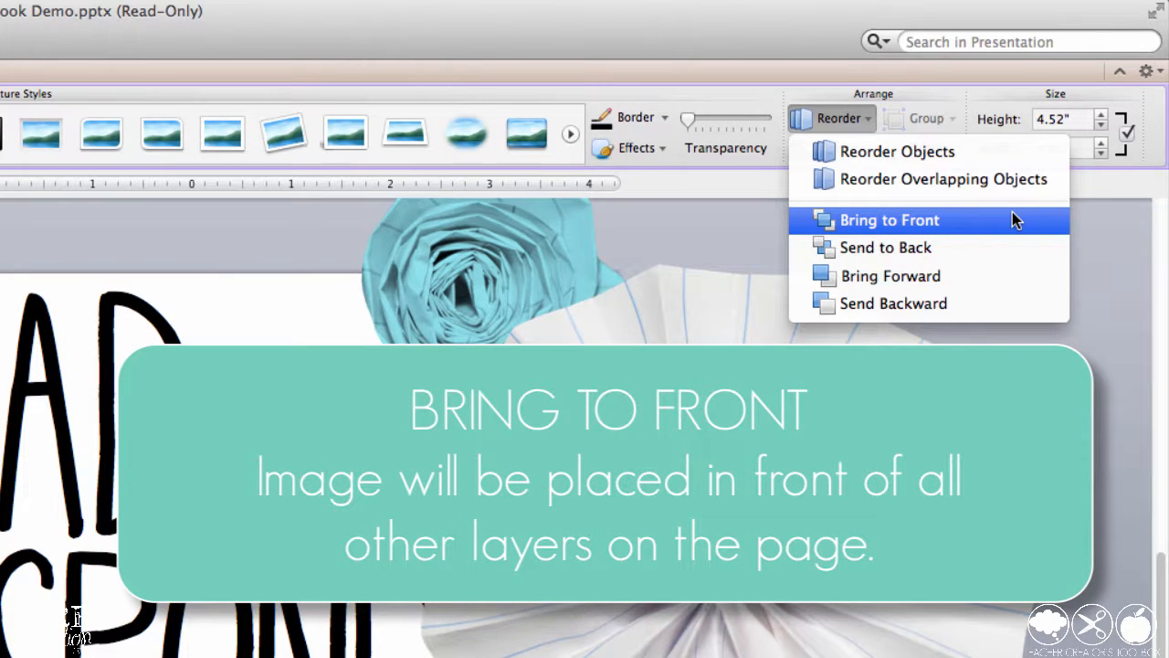
left_click(1008, 303)
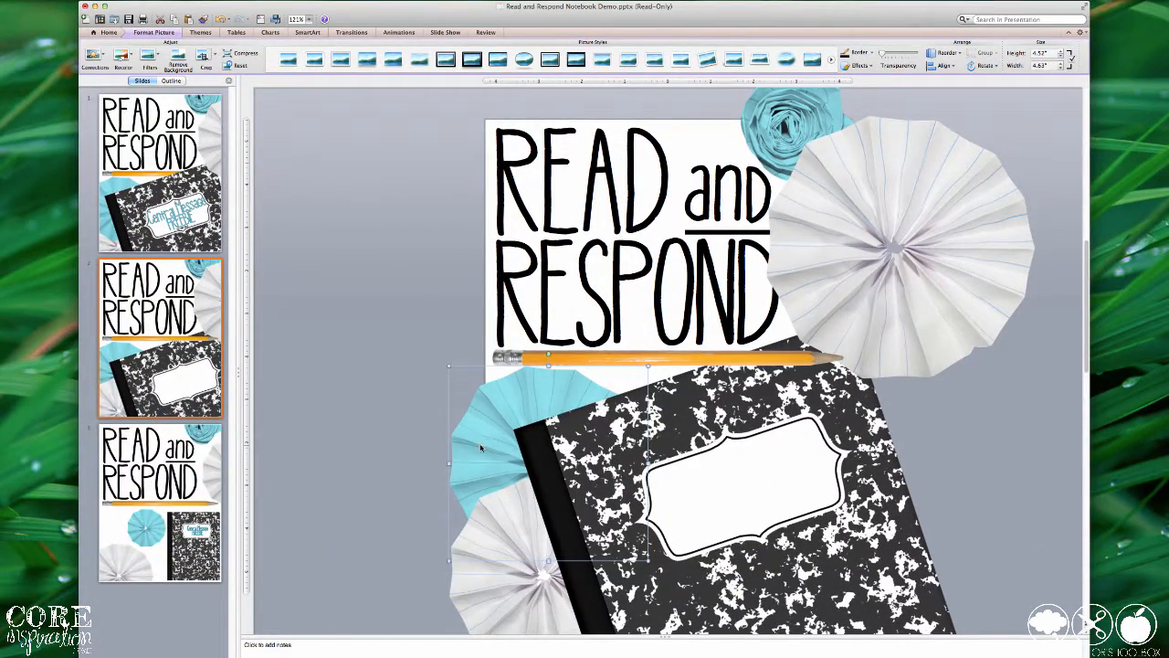
Step: Show the blue rosette's reordering and arranging options, including Reorder Overlapping Objects
right_click(480, 445)
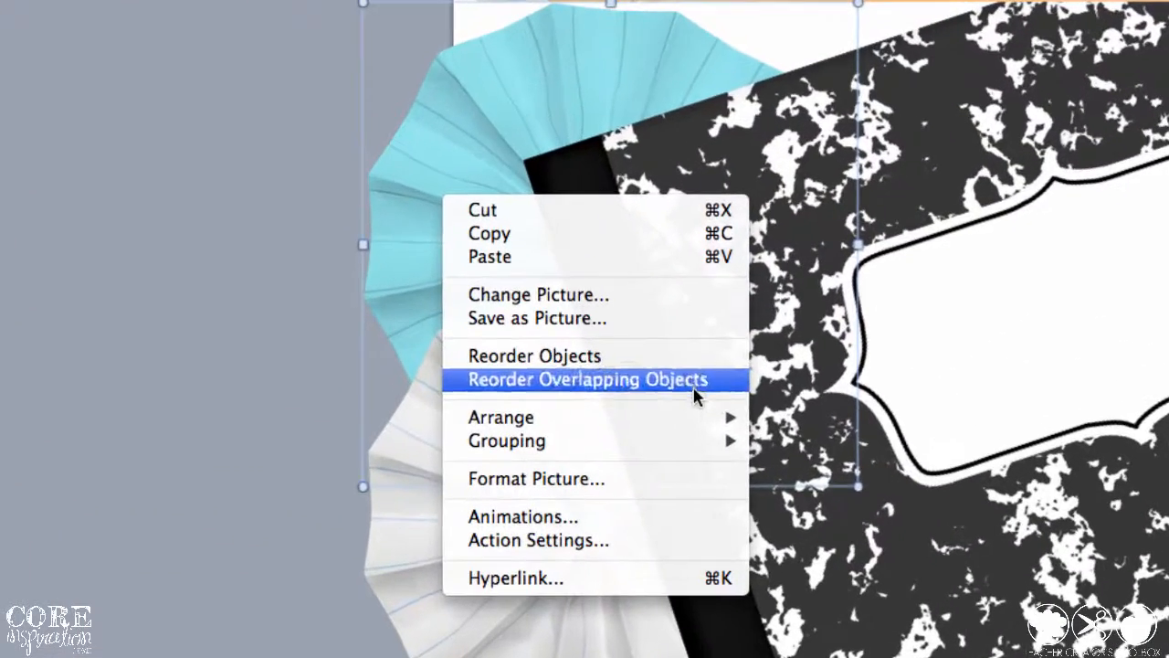
mouse_move(627, 478)
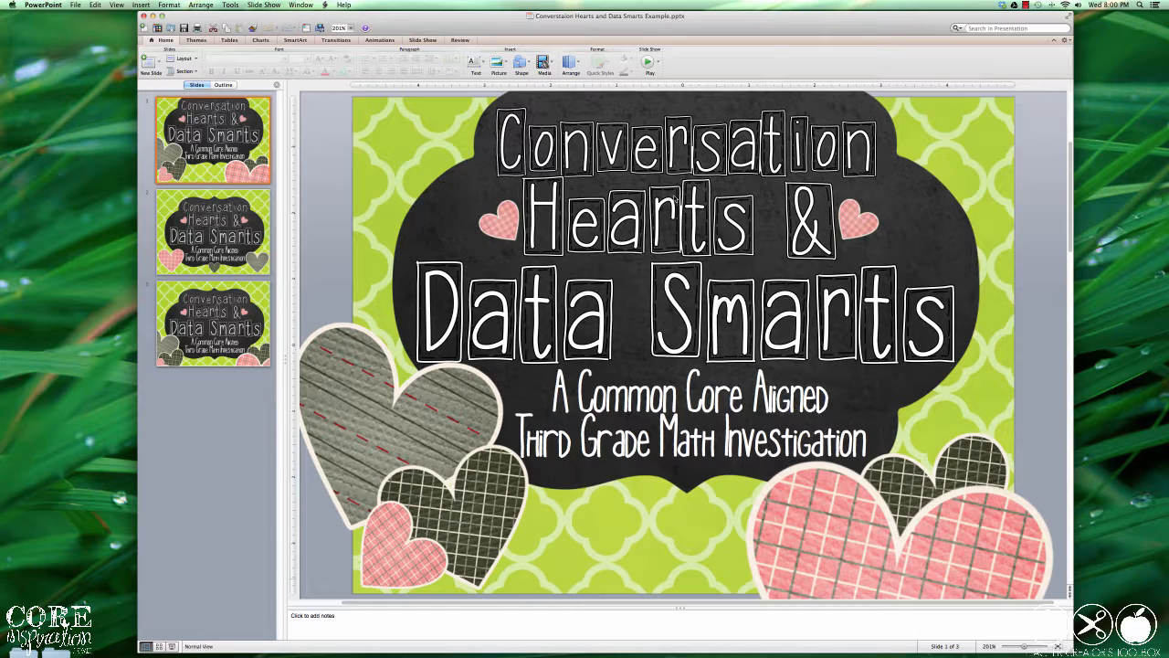
Step: Compare the Conversation Hearts cover that stays inside the page margins with the version whose hearts extend past them
left_click(259, 209)
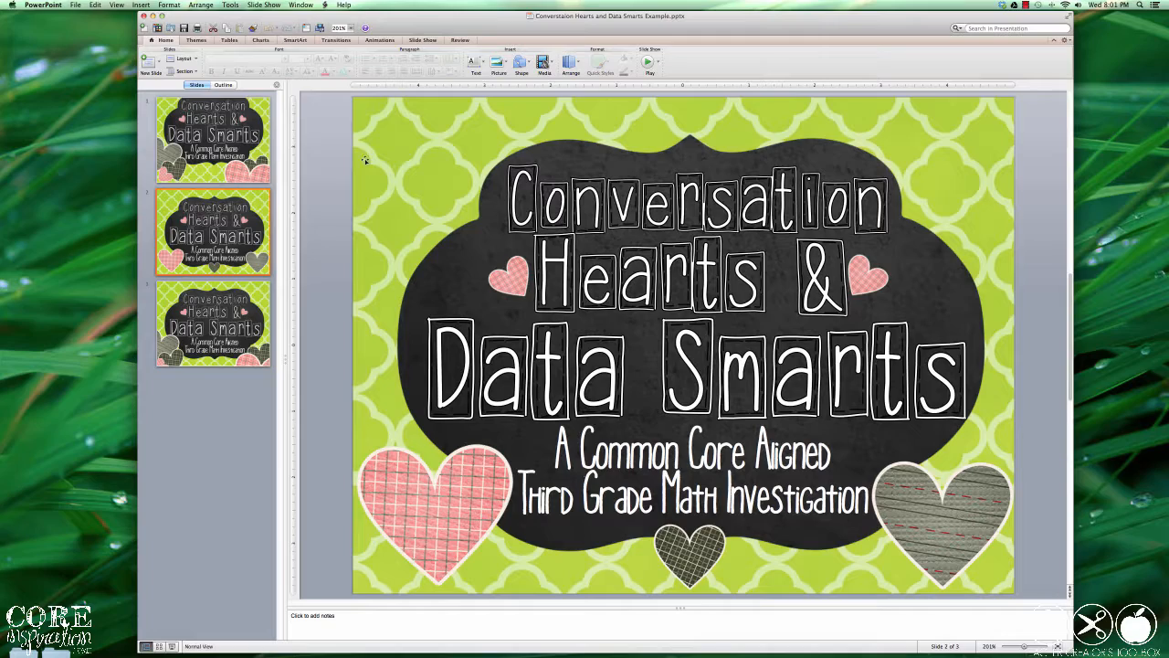
left_click(225, 157)
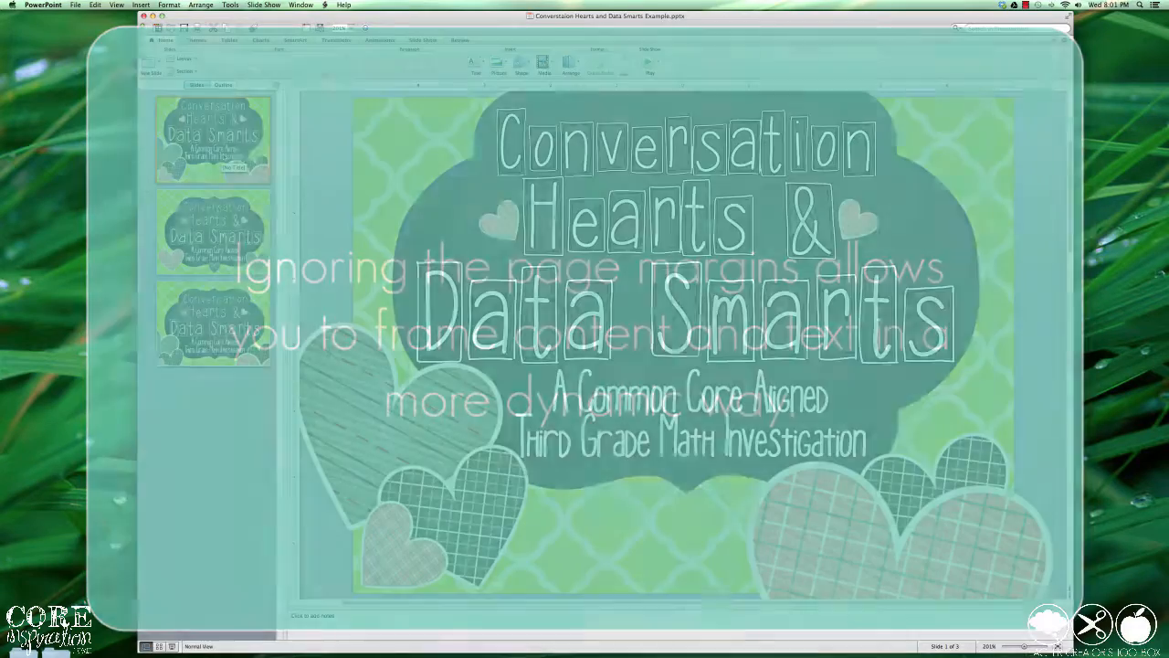
Step: Enlarge the tilted grey striped heart at the cover's lower left proportionally until it overlaps the title text
left_click(438, 402)
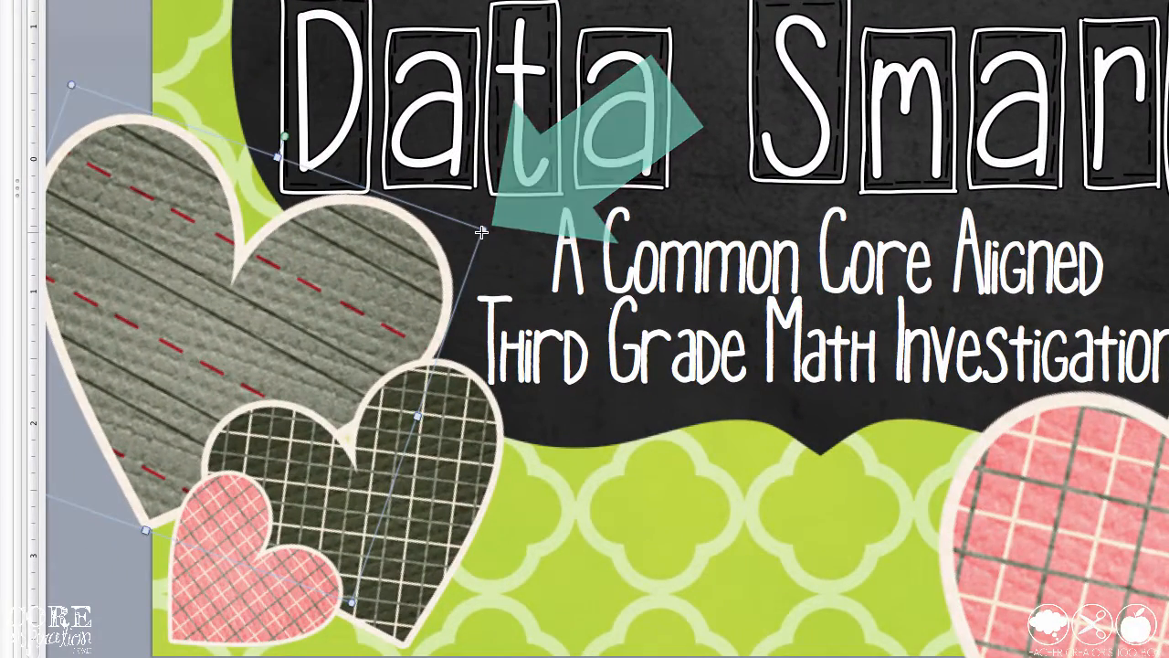
left_click_drag(482, 232, 836, 123)
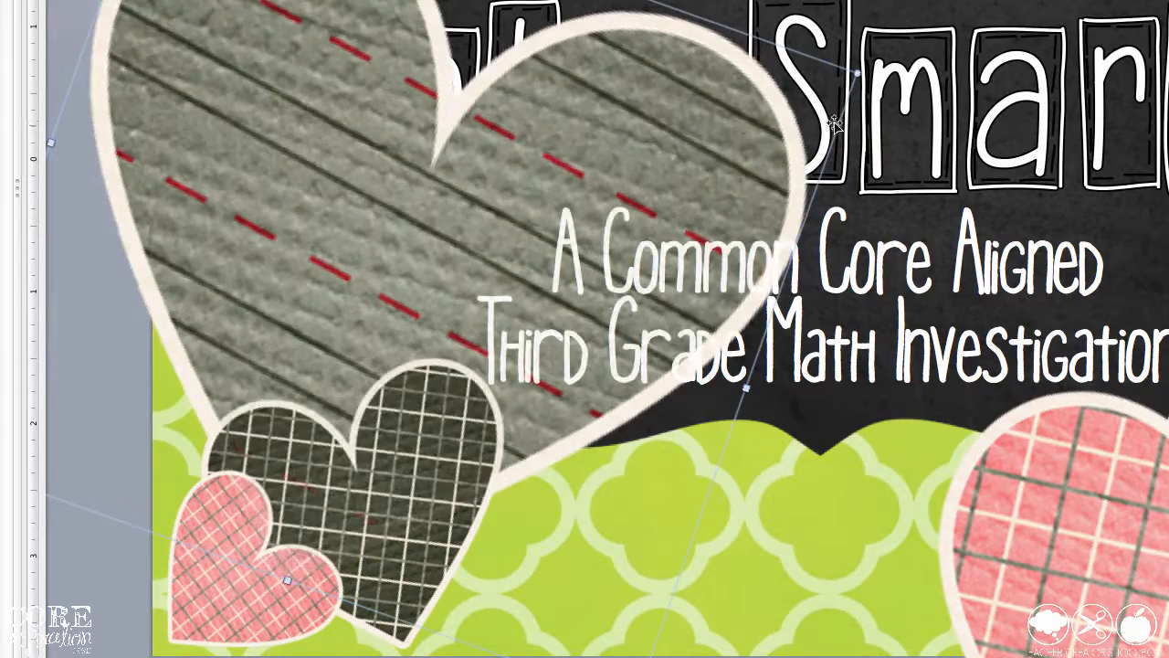